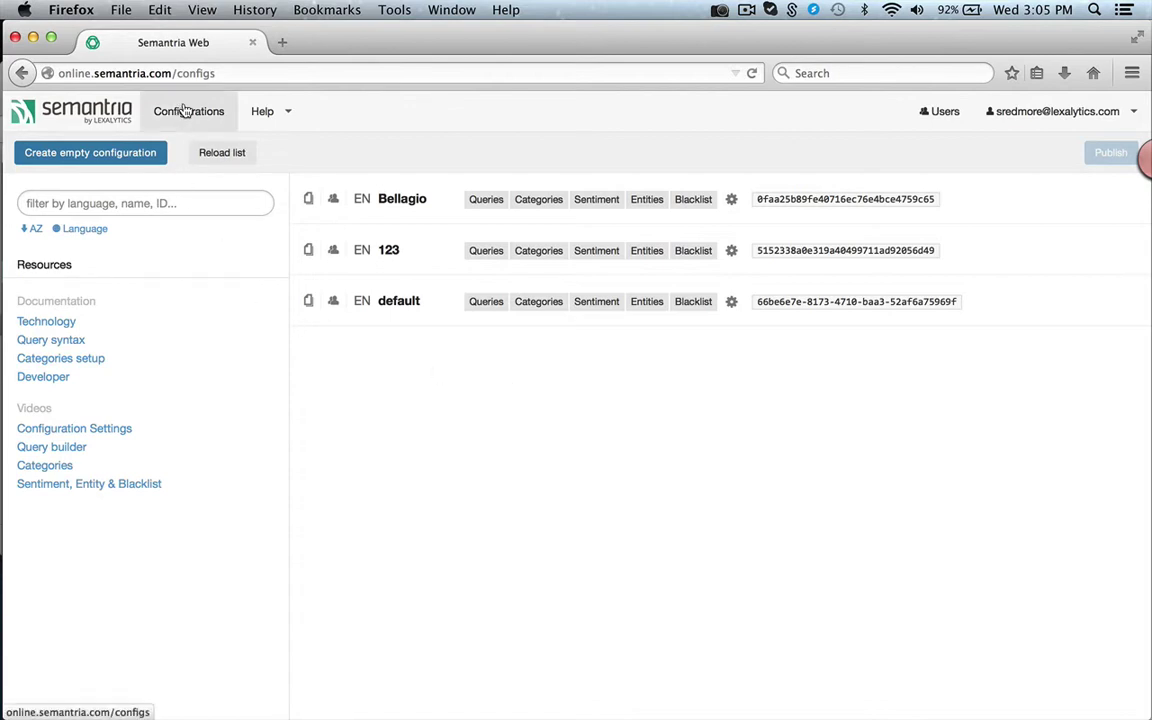
Step: Create an empty configuration named 'Food Service' and go to its empty Queries page
left_click(138, 152)
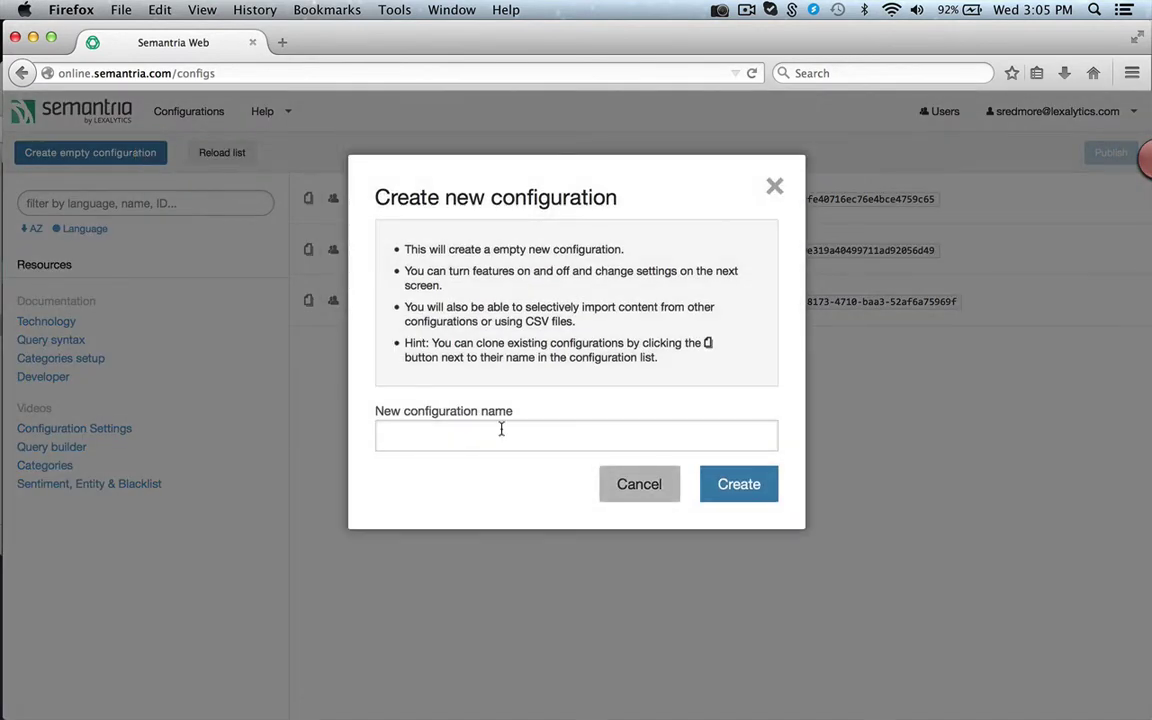
left_click(499, 427)
type("Food Serv")
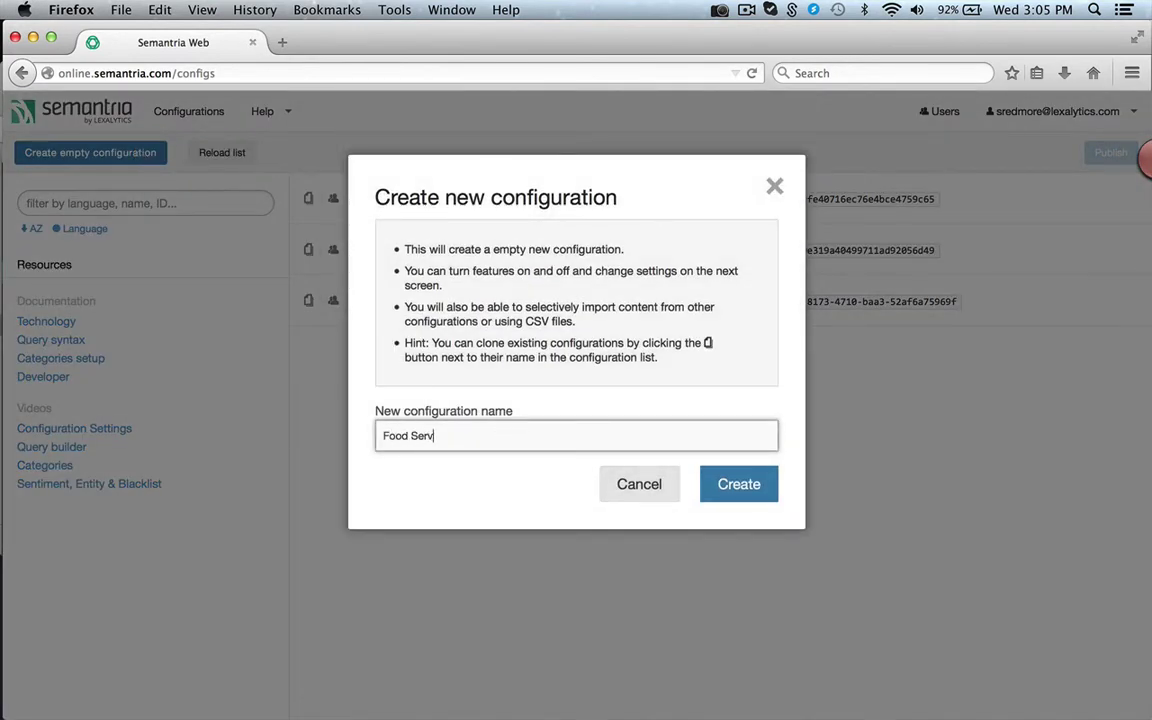
type("ice")
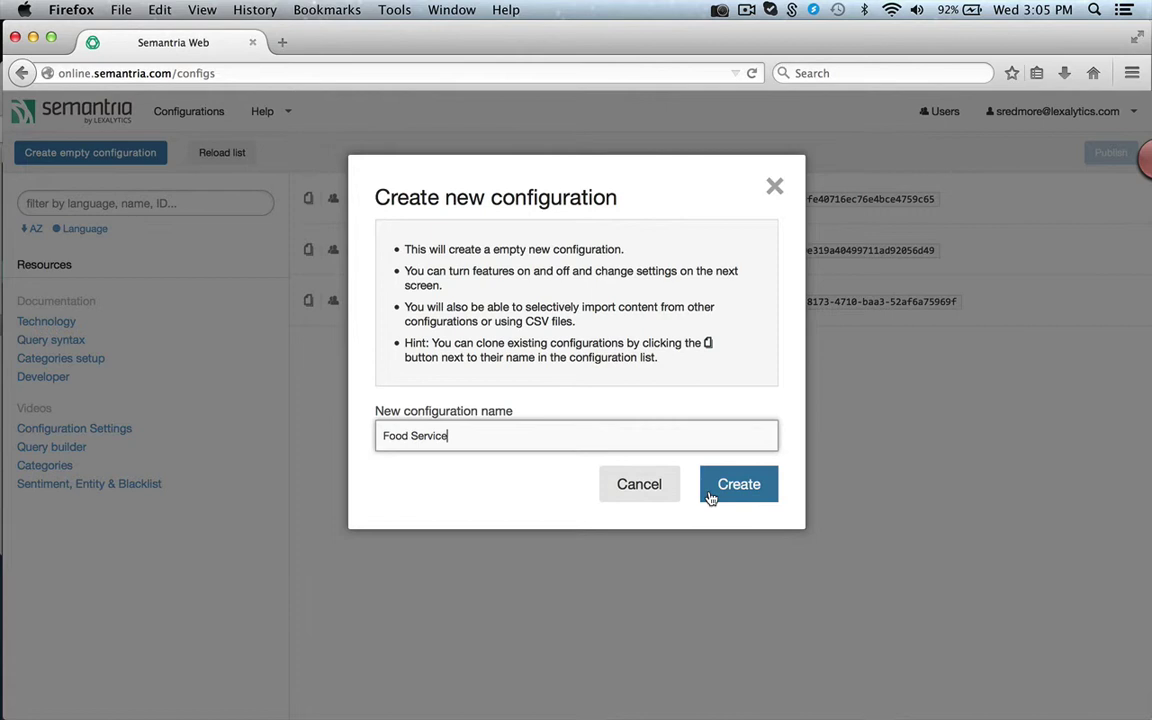
left_click(718, 494)
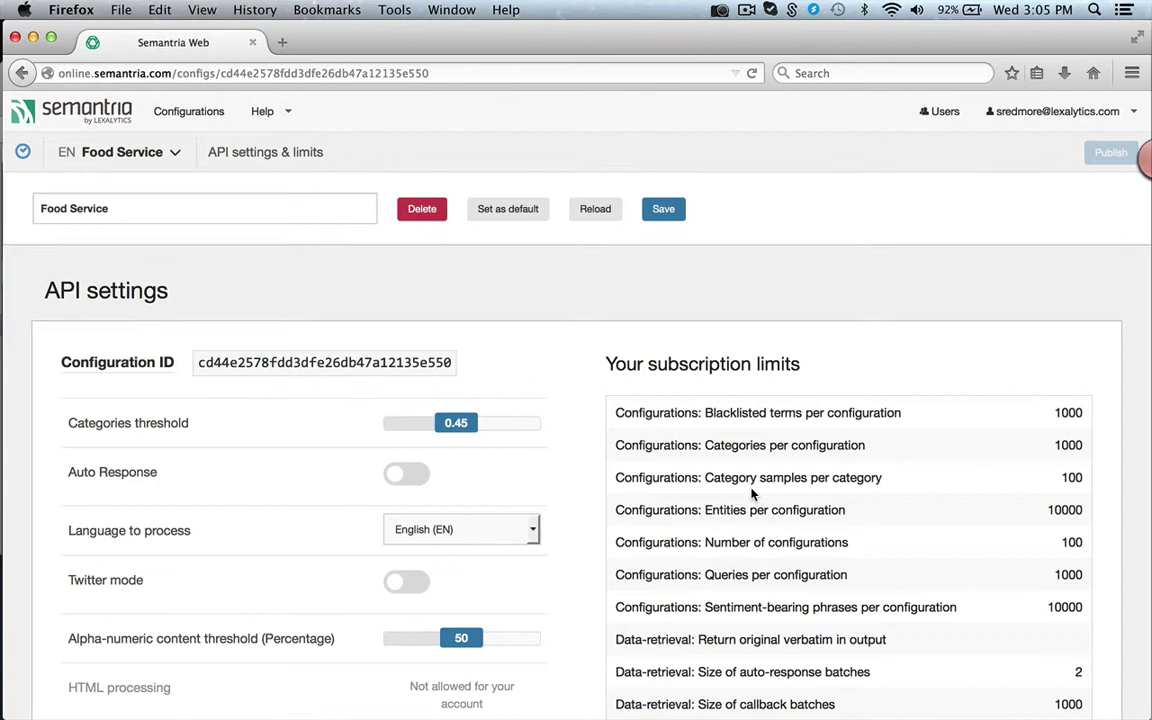
left_click(125, 151)
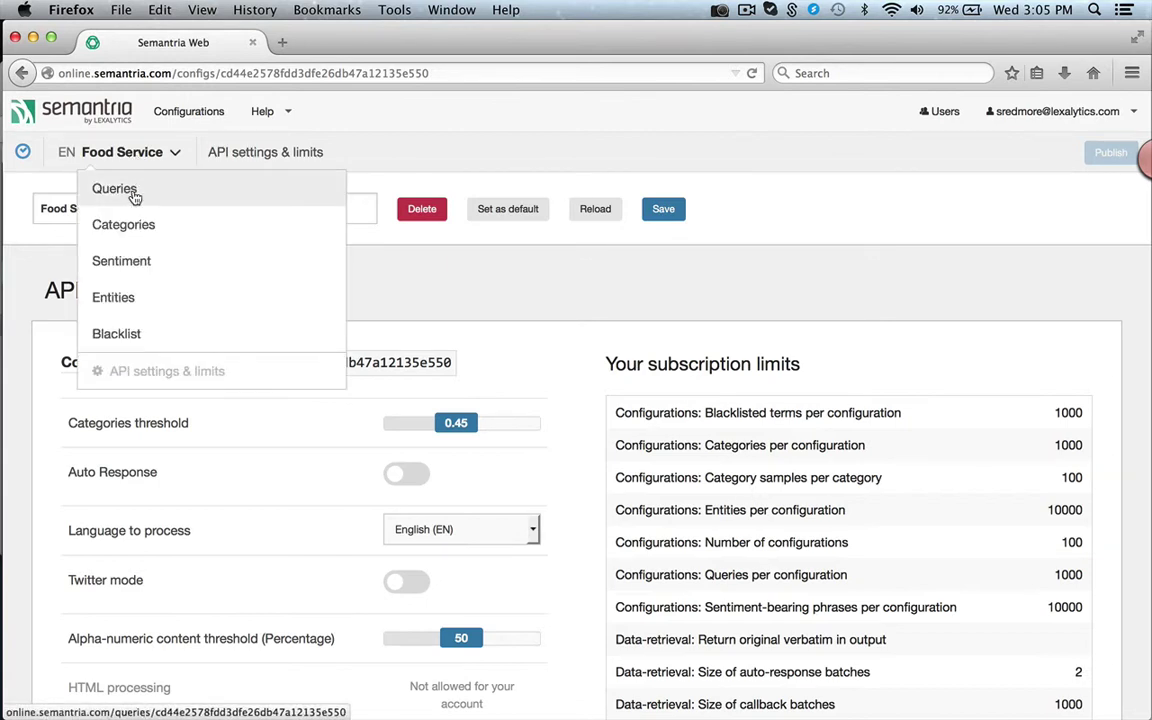
left_click(134, 197)
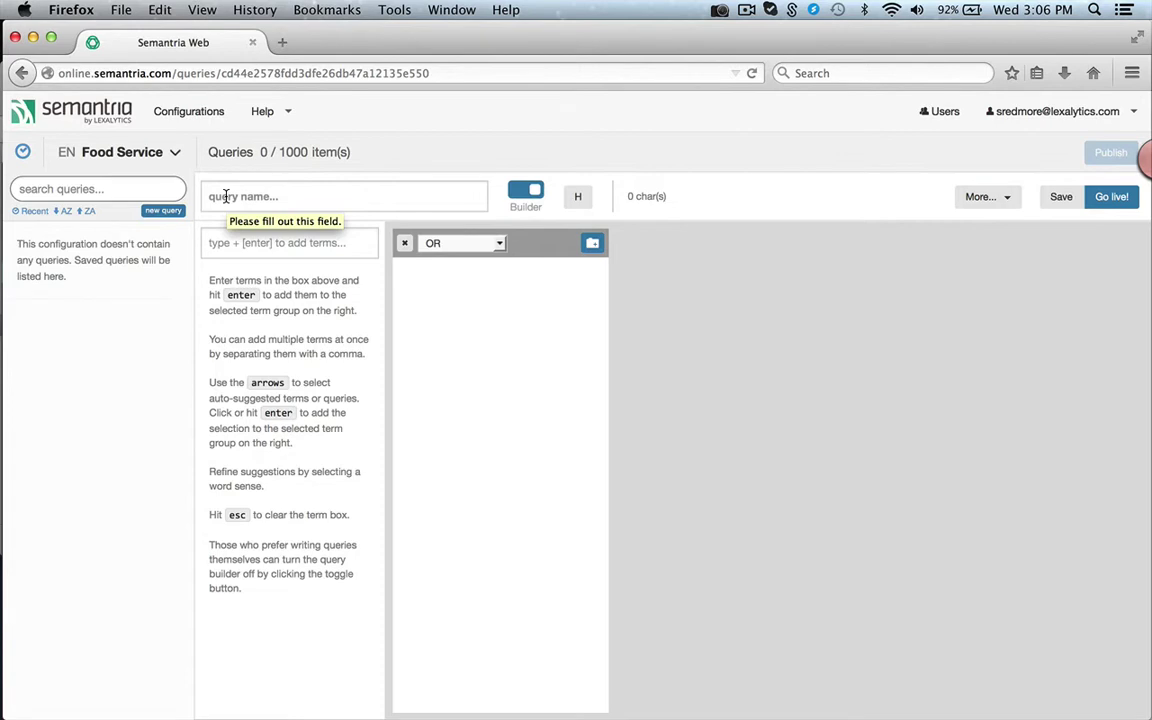
Step: Name the query 'Bad Food' and enter food, breakfast, lunch and dinner as its first term group
type("Bad ")
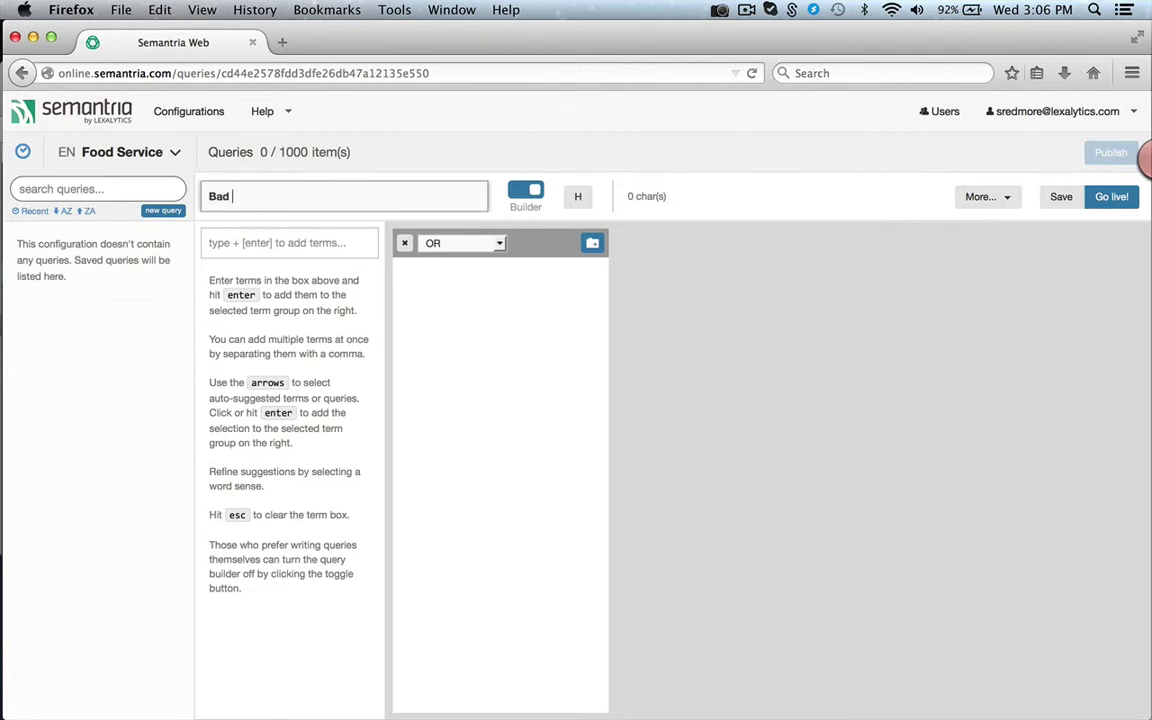
type("Food")
left_click(238, 240)
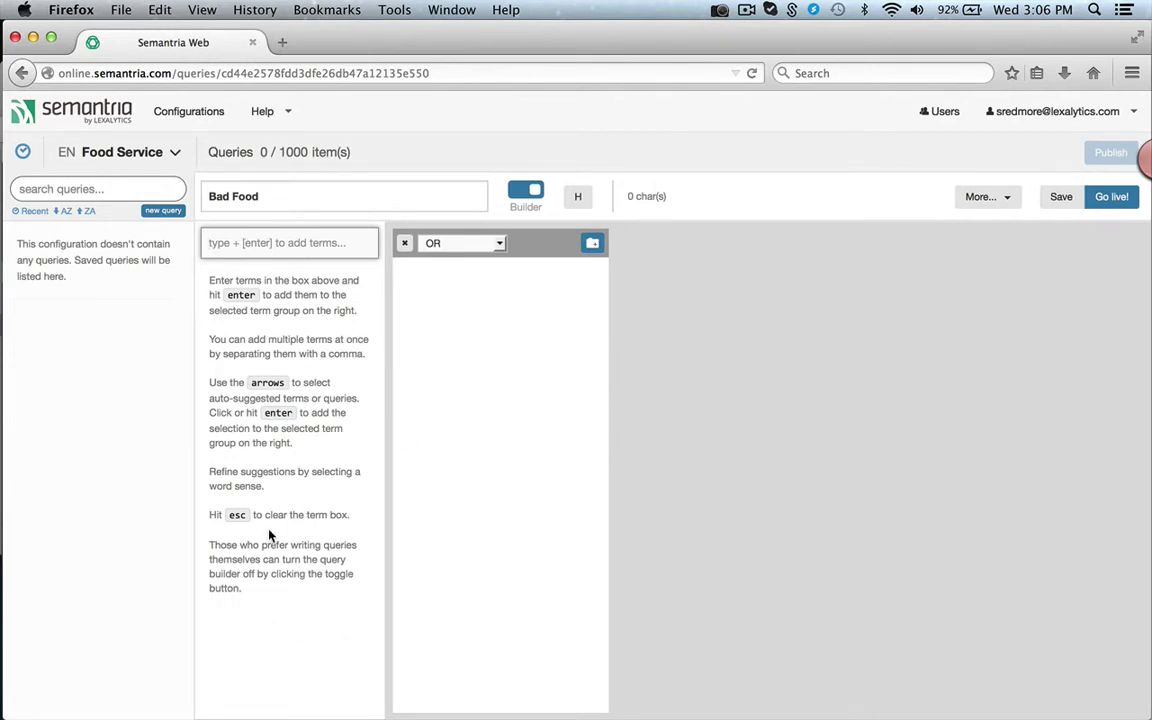
type("fo")
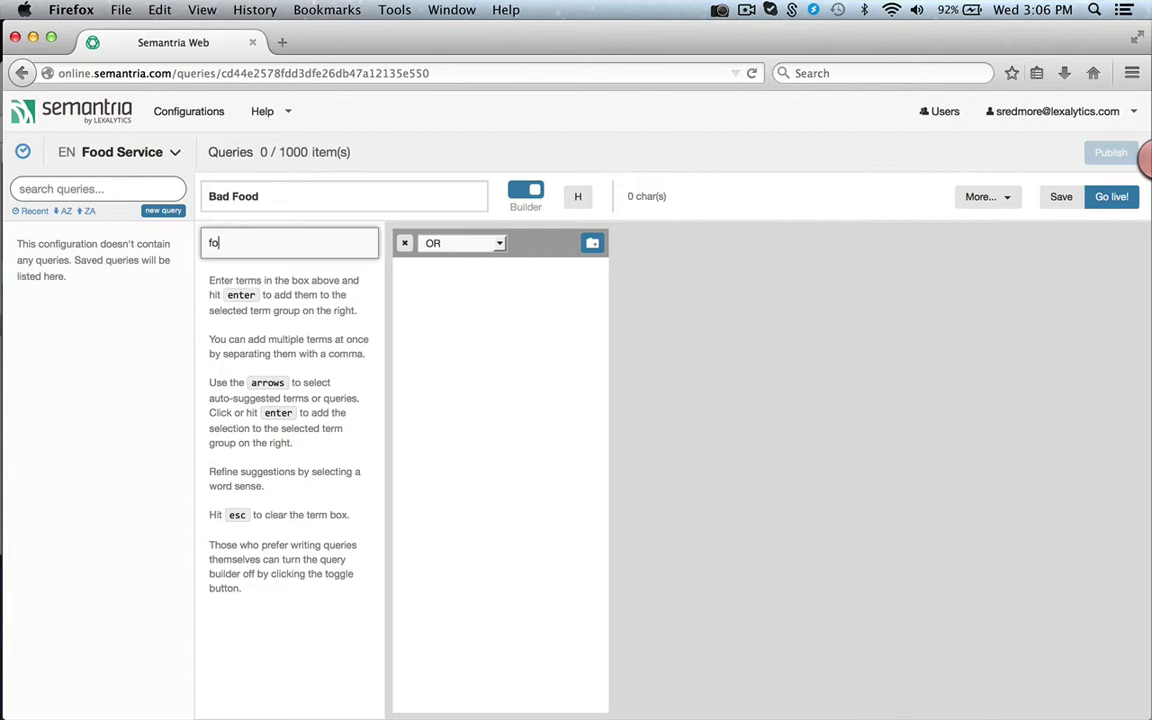
type("od")
key("Return")
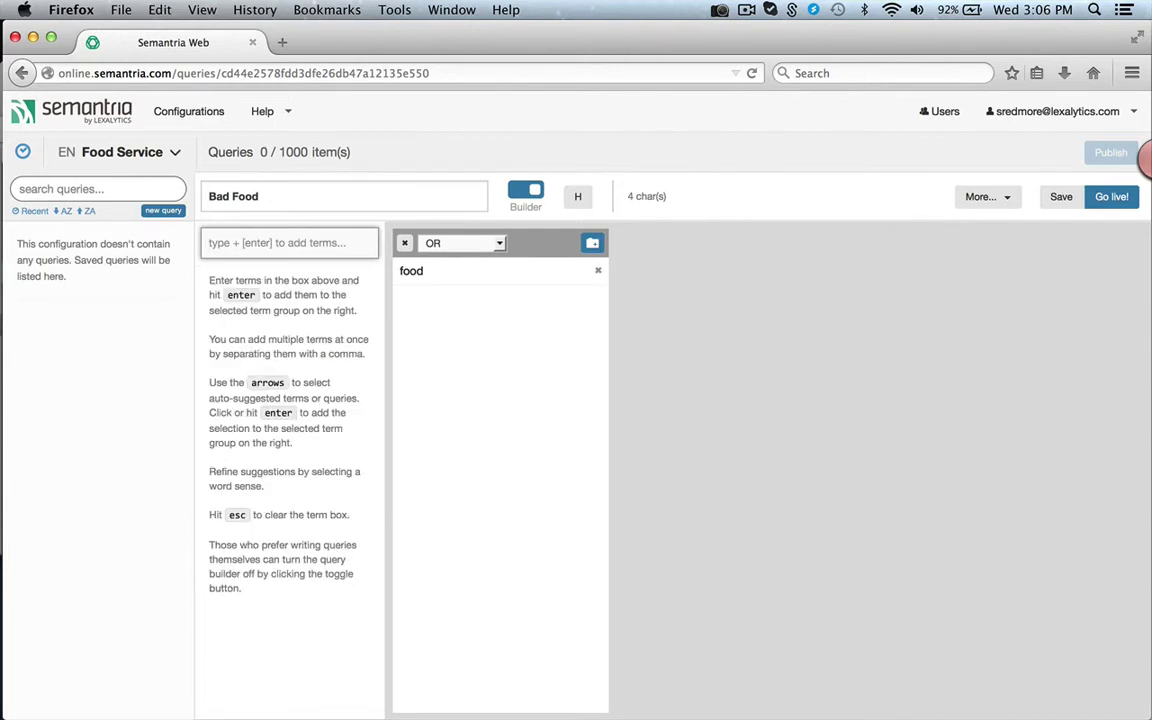
type("breakfast")
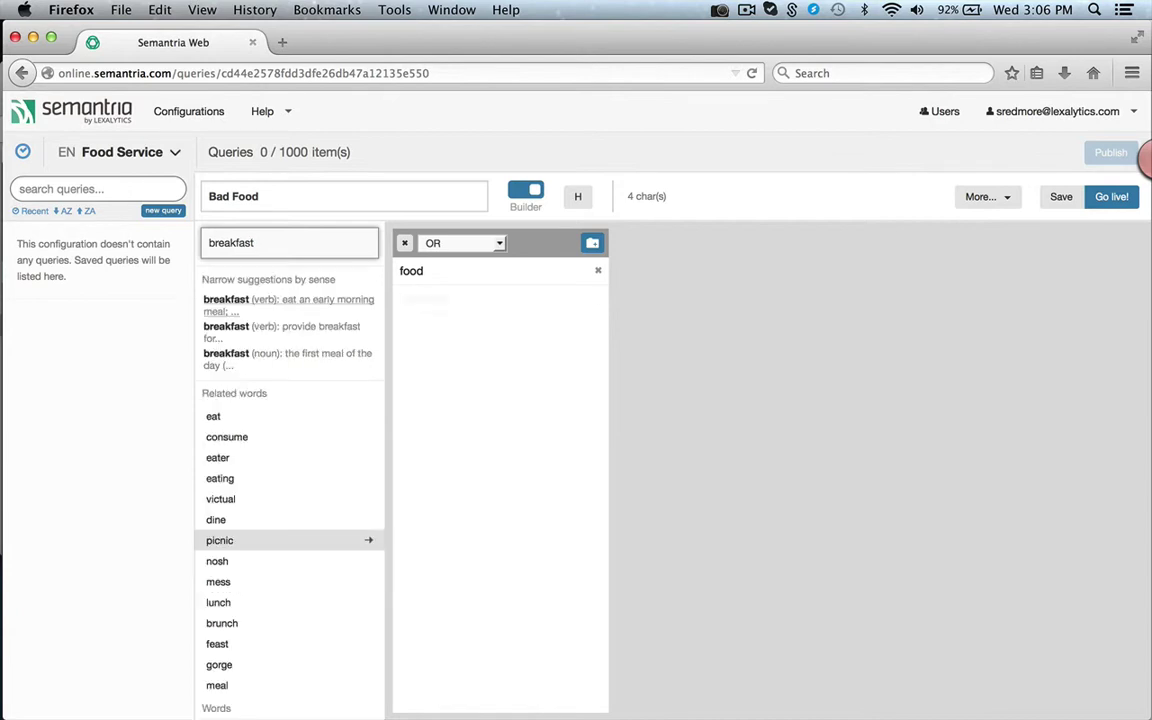
key("Return")
type("lunch")
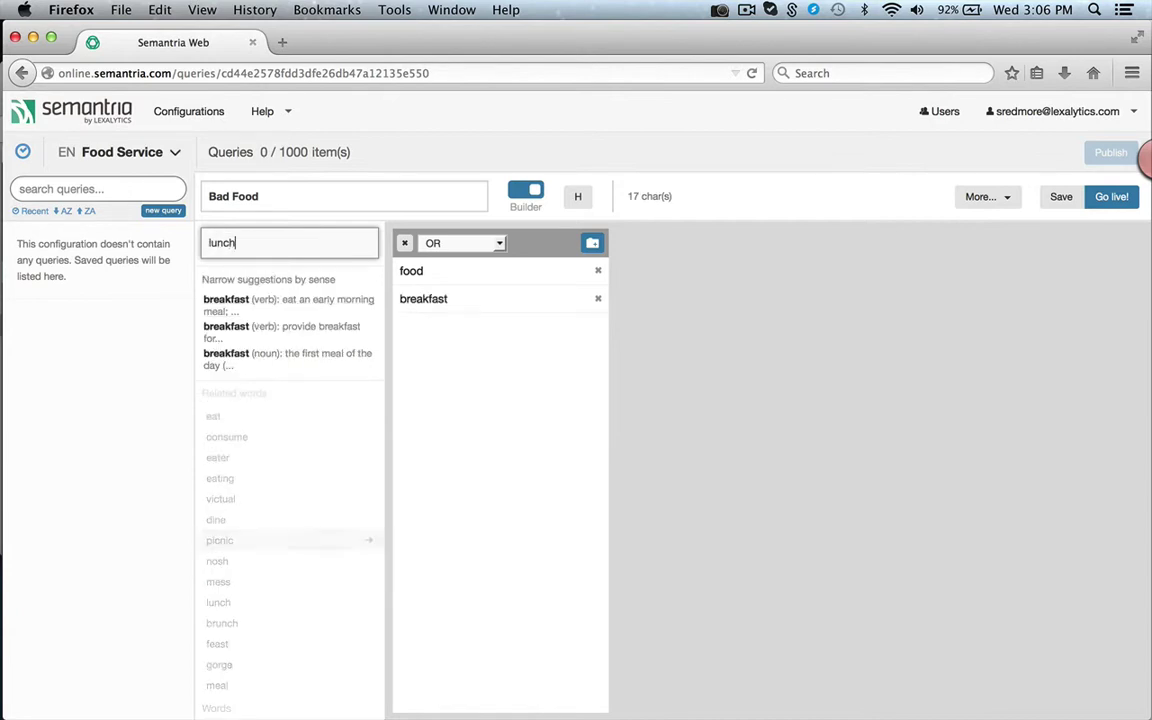
key("Return")
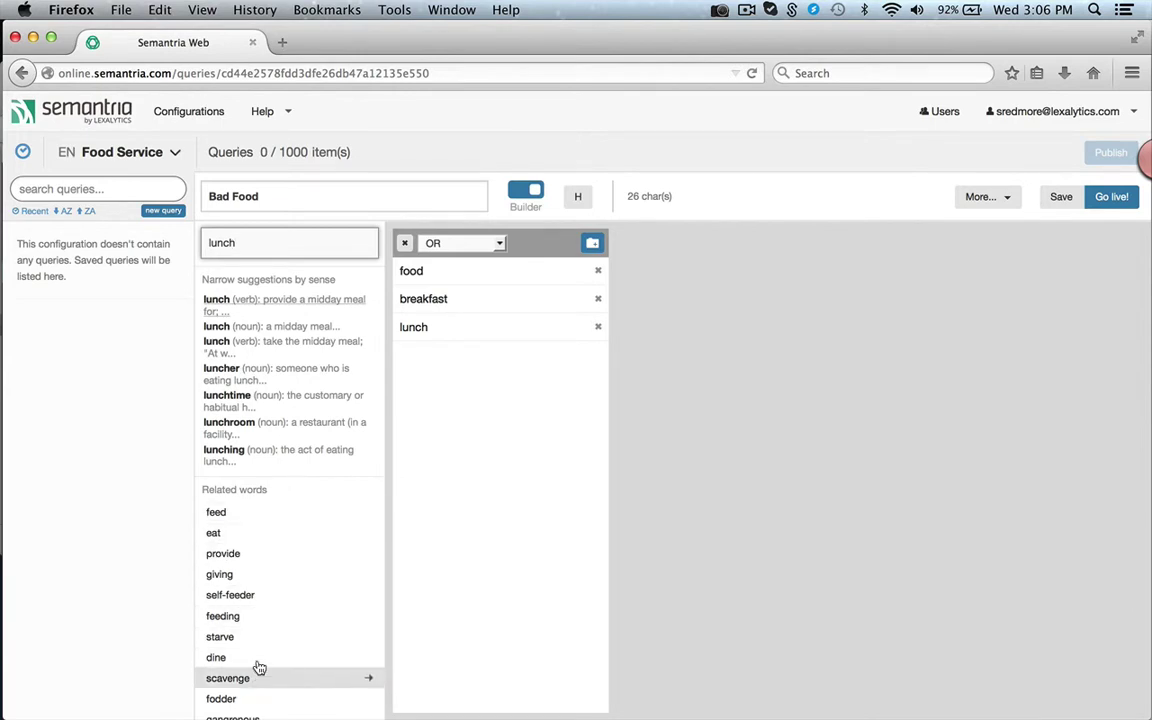
mouse_move(272, 637)
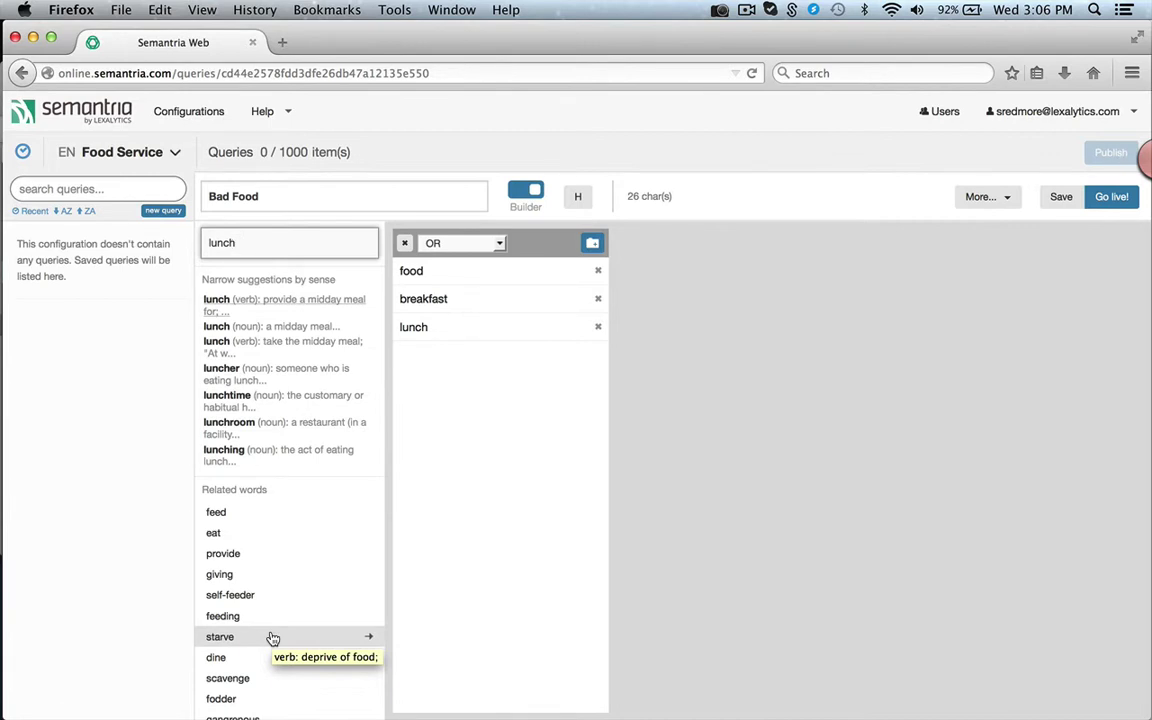
key("BackSpace")
key("BackSpace")
key("BackSpace")
key("BackSpace")
key("BackSpace")
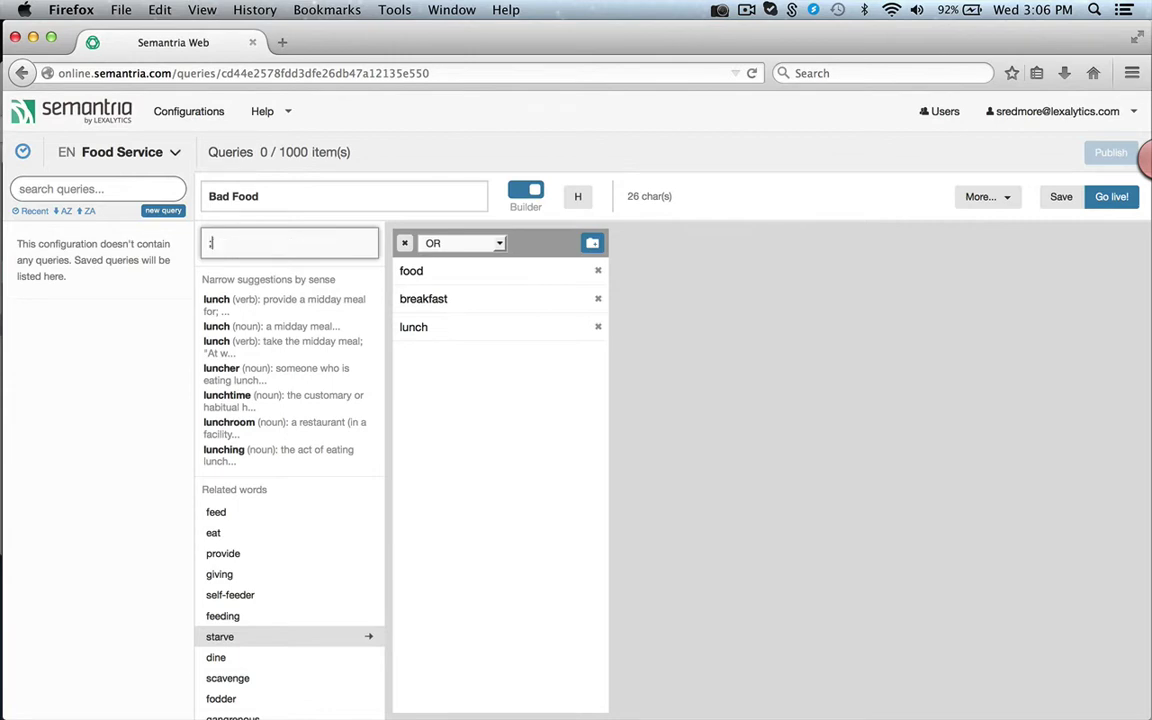
type("dinner")
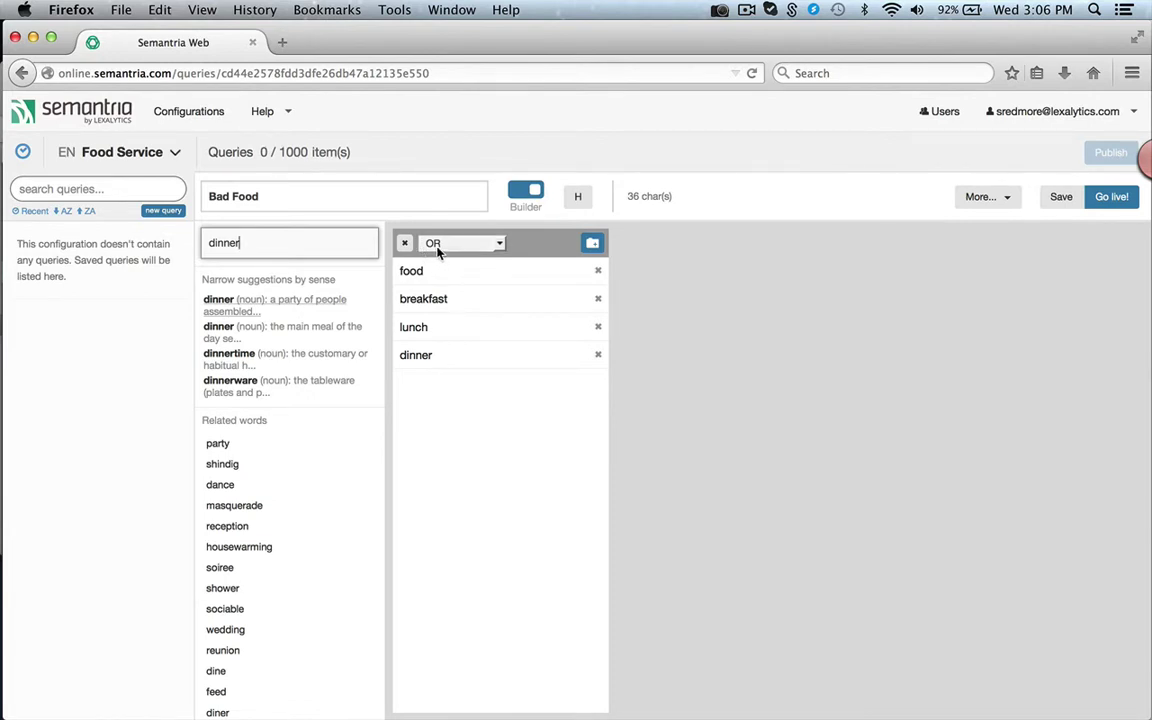
Step: Keep the first group's operator as OR and add a second term group joined by AND
left_click(499, 244)
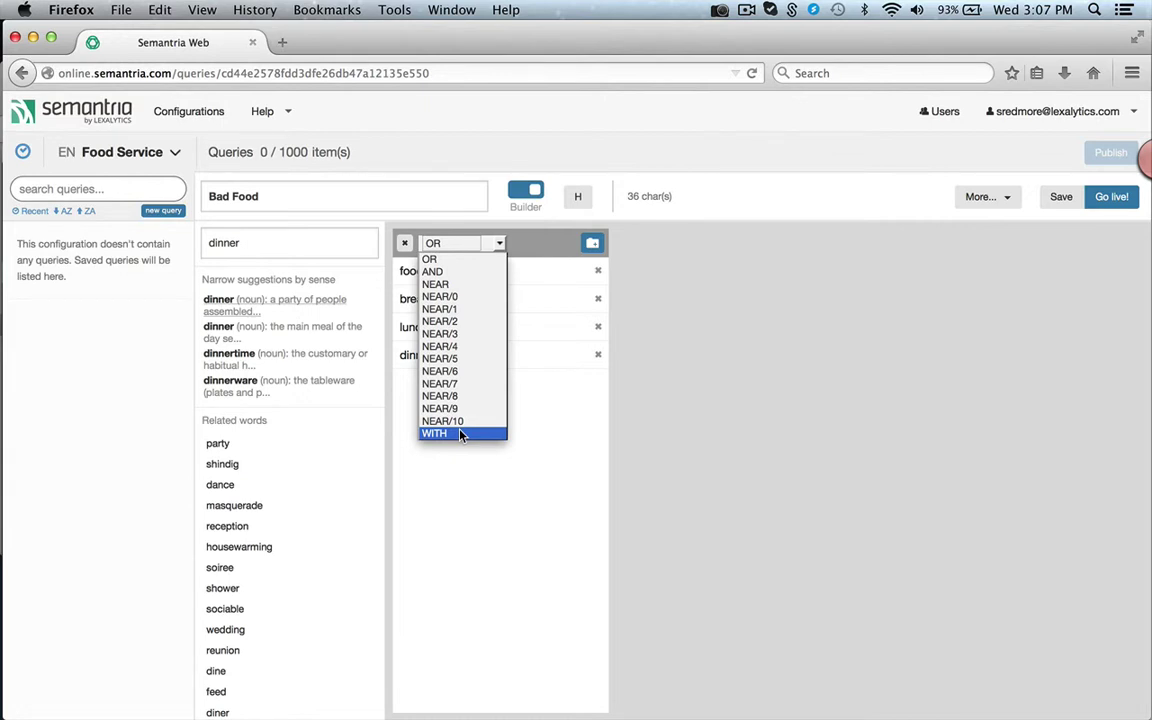
left_click(531, 509)
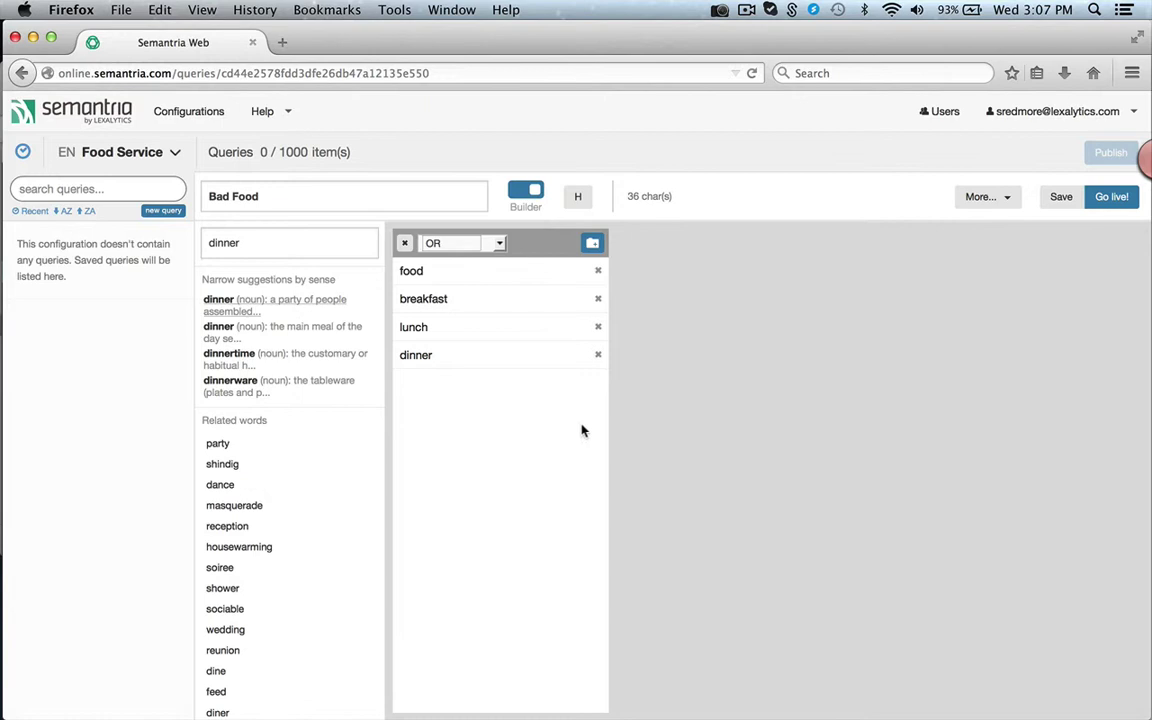
left_click(593, 245)
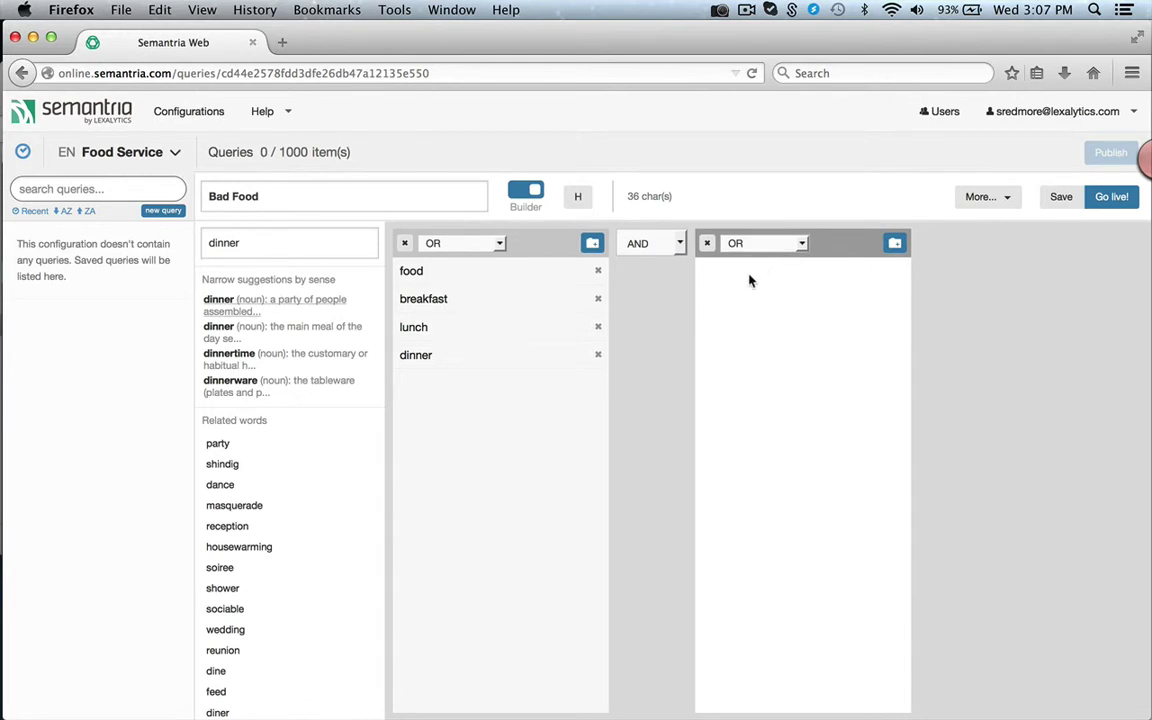
Step: Add the terms bad, poor and too cold to the second OR group
double_click(229, 243)
type("ba")
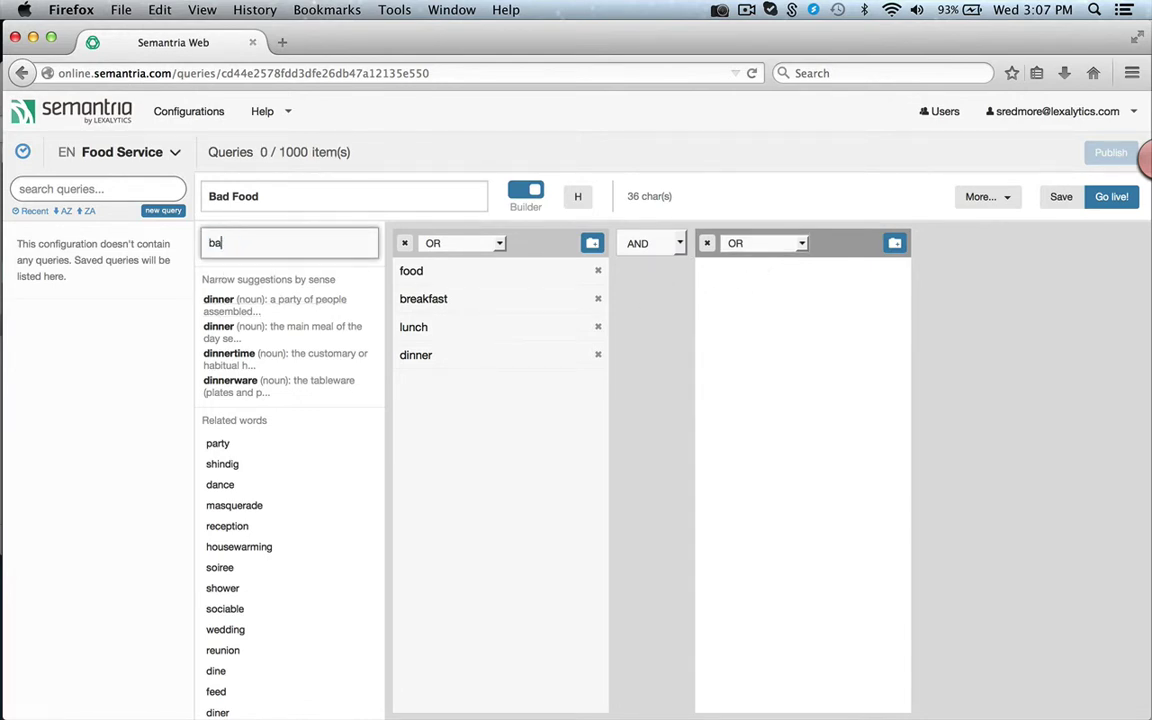
type("d")
key("BackSpace")
key("BackSpace")
key("BackSpace")
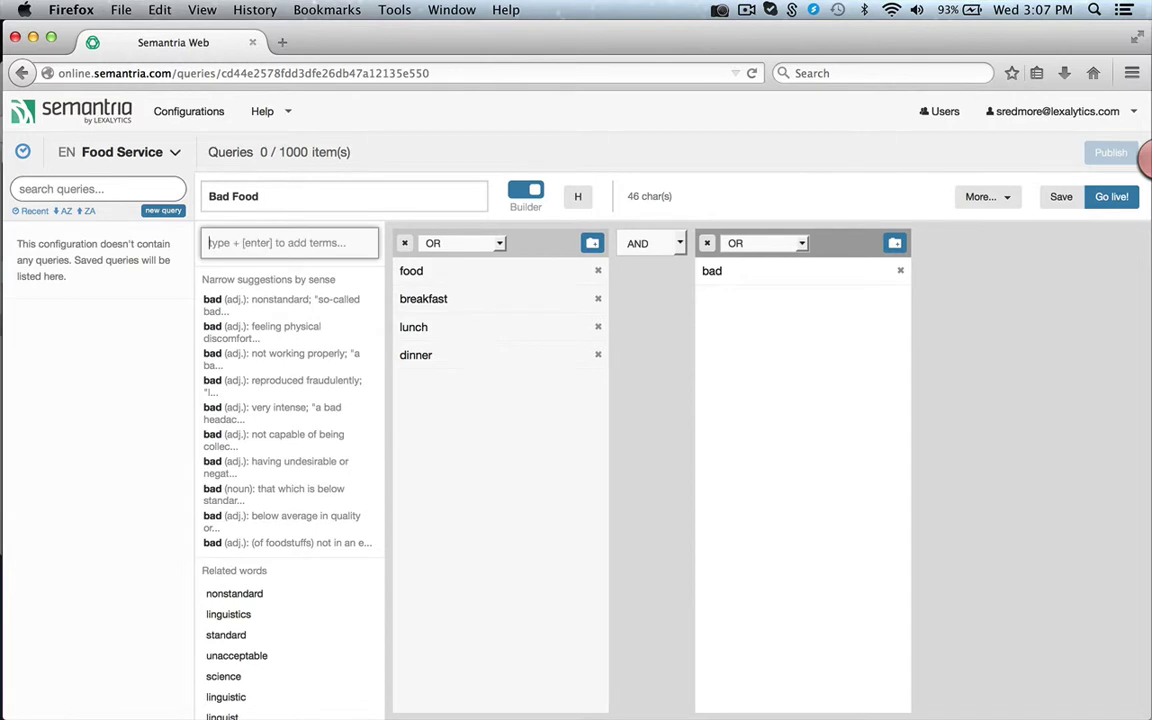
type("poor")
key("Return")
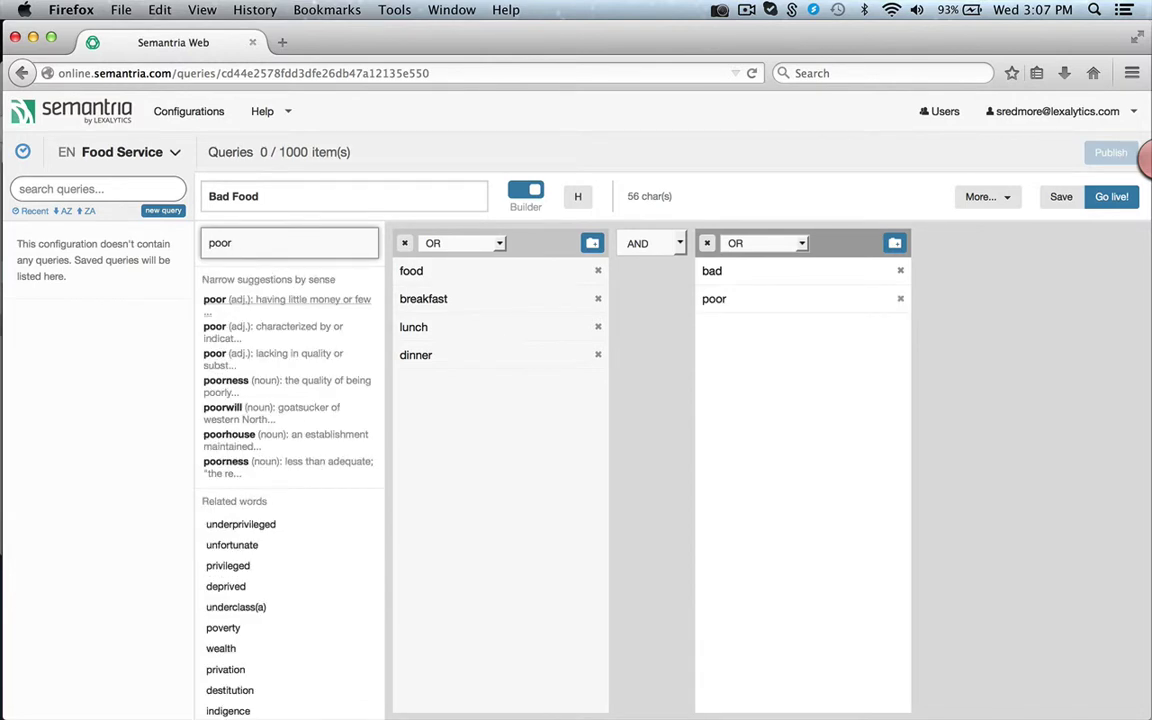
key("BackSpace")
key("BackSpace")
key("BackSpace")
type("tooco")
key("BackSpace")
key("BackSpace")
type("cold")
key("Return")
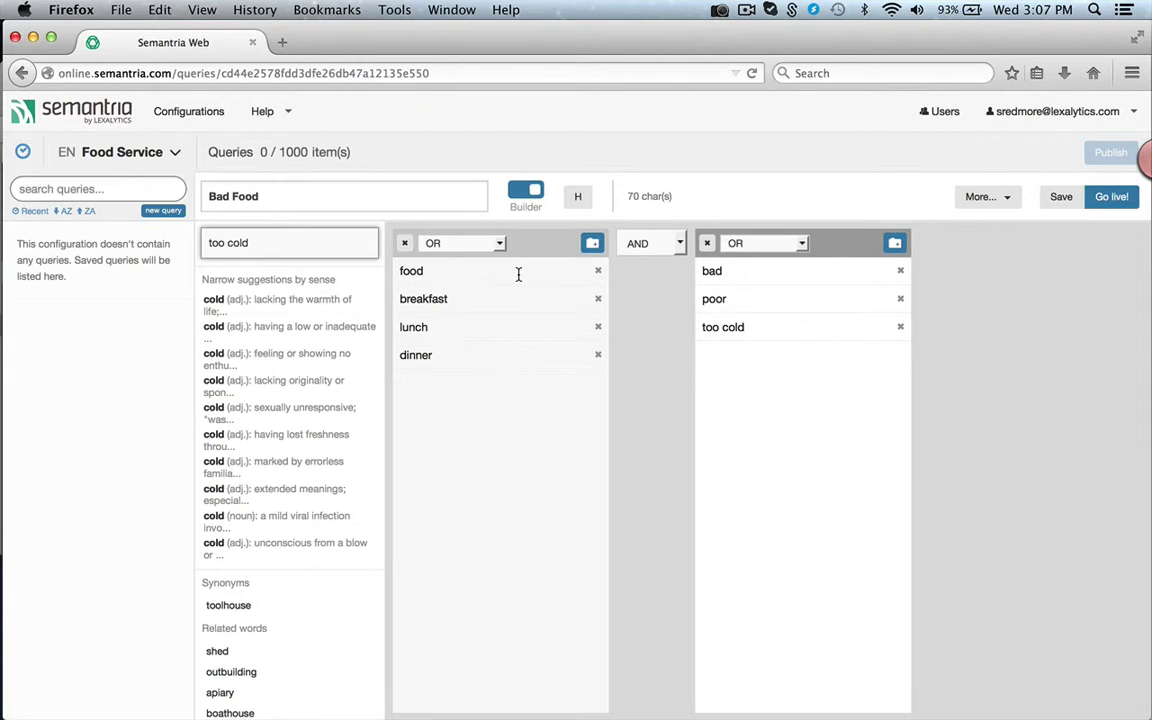
Step: Join the meal and bad-term groups with NEAR/5, then review the query as plain text
left_click(680, 245)
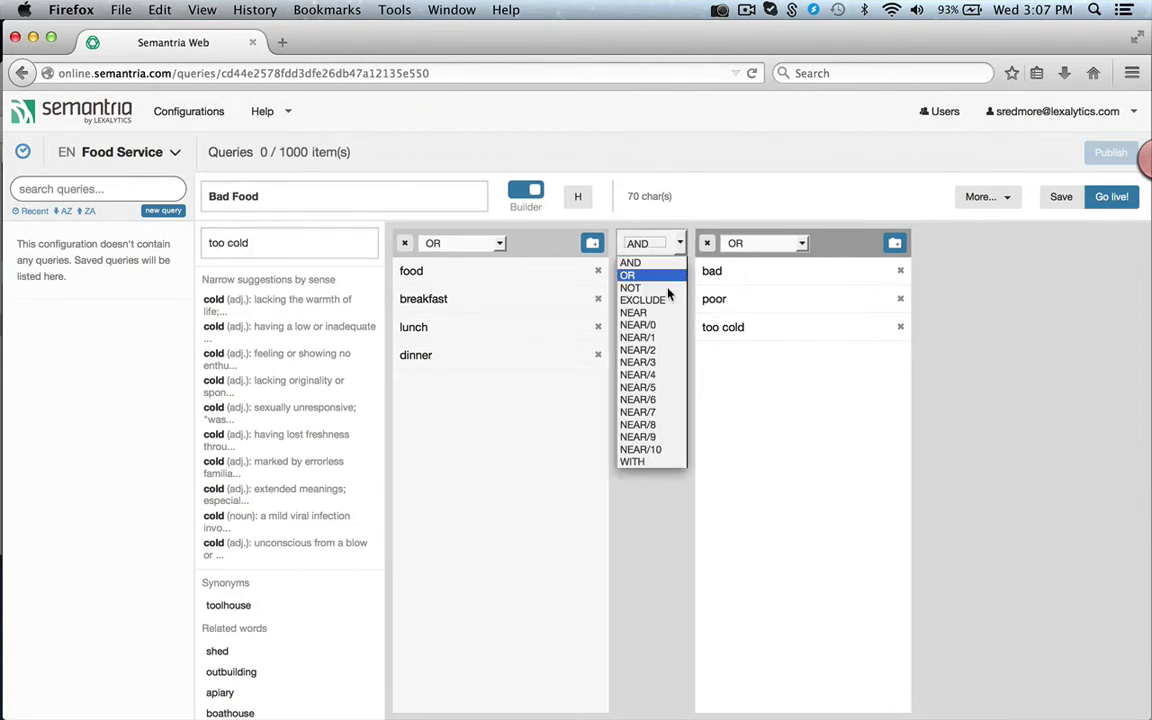
left_click(663, 388)
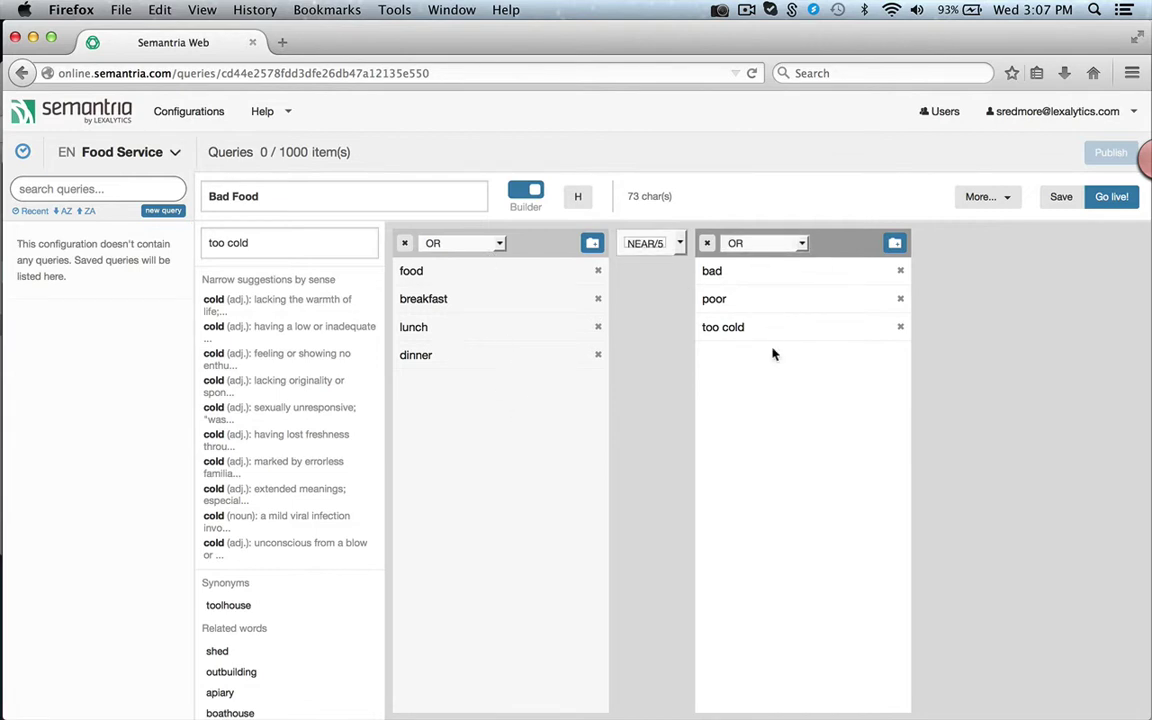
left_click(526, 196)
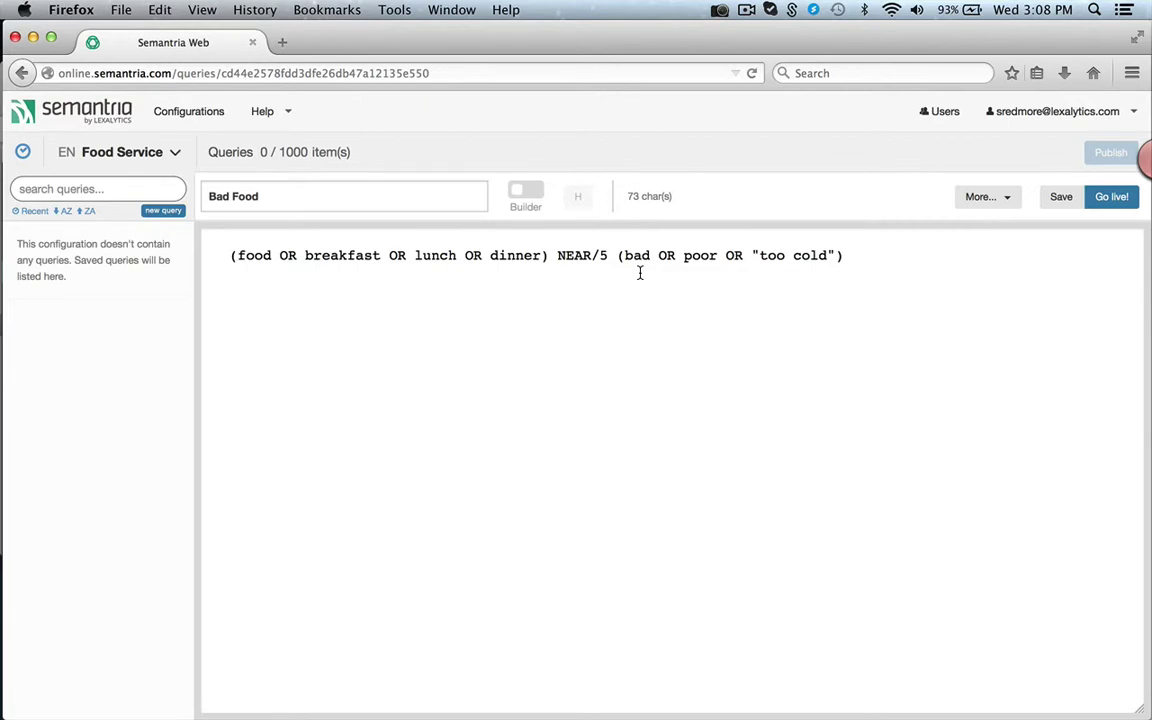
left_click(526, 194)
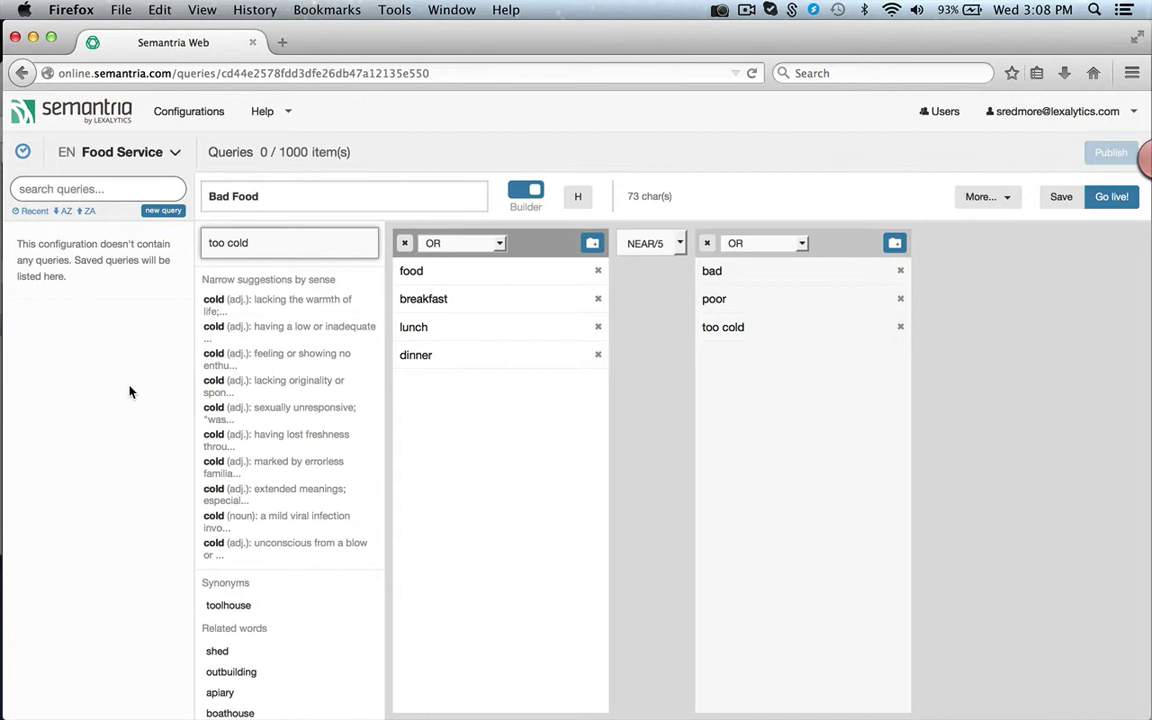
Step: Save the Bad Food query and publish it live, confirming in the Publish dialog
left_click(1061, 198)
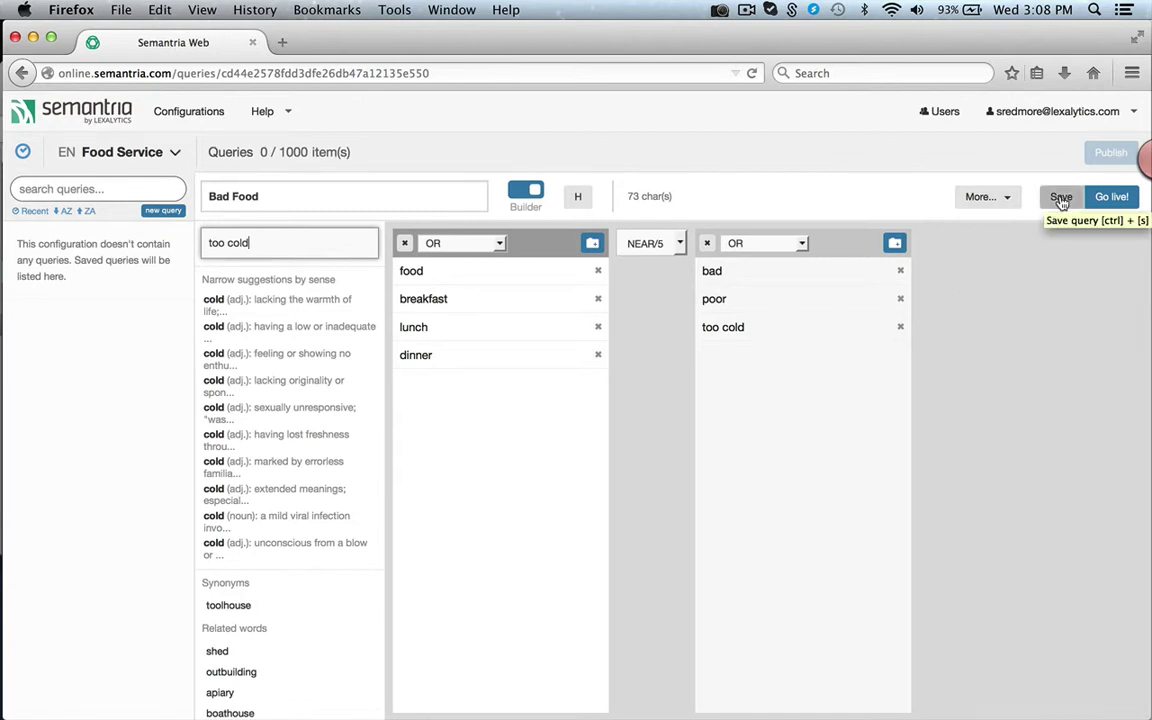
left_click(1061, 200)
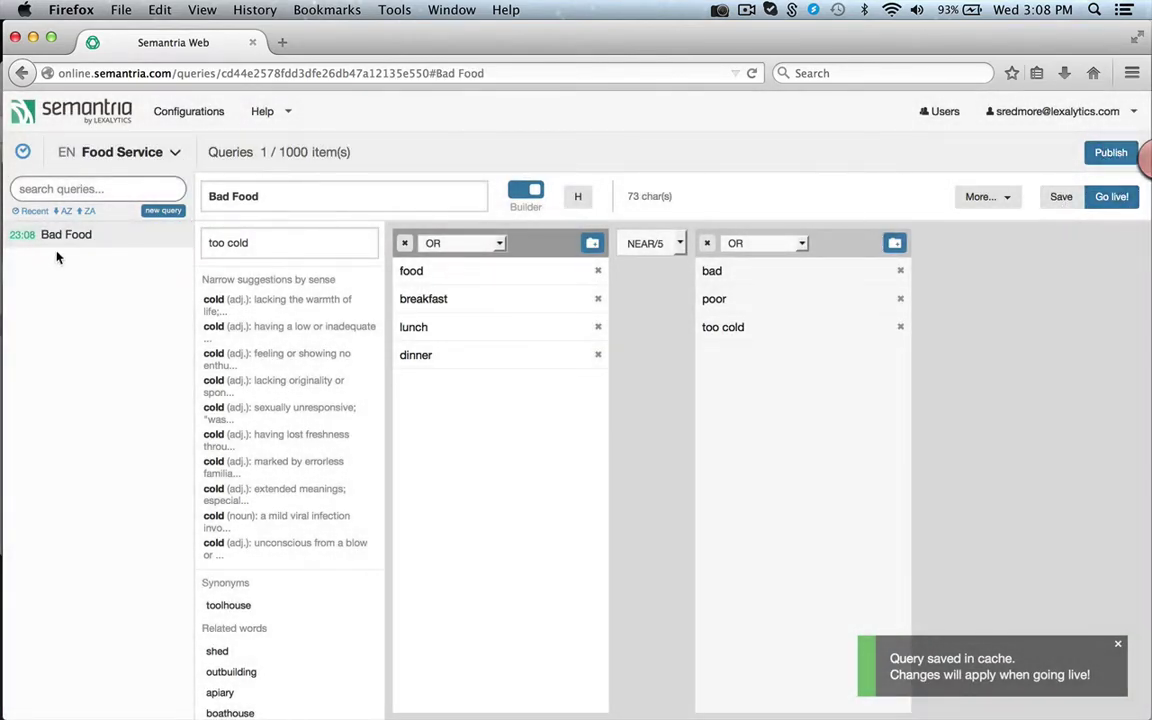
left_click(1105, 203)
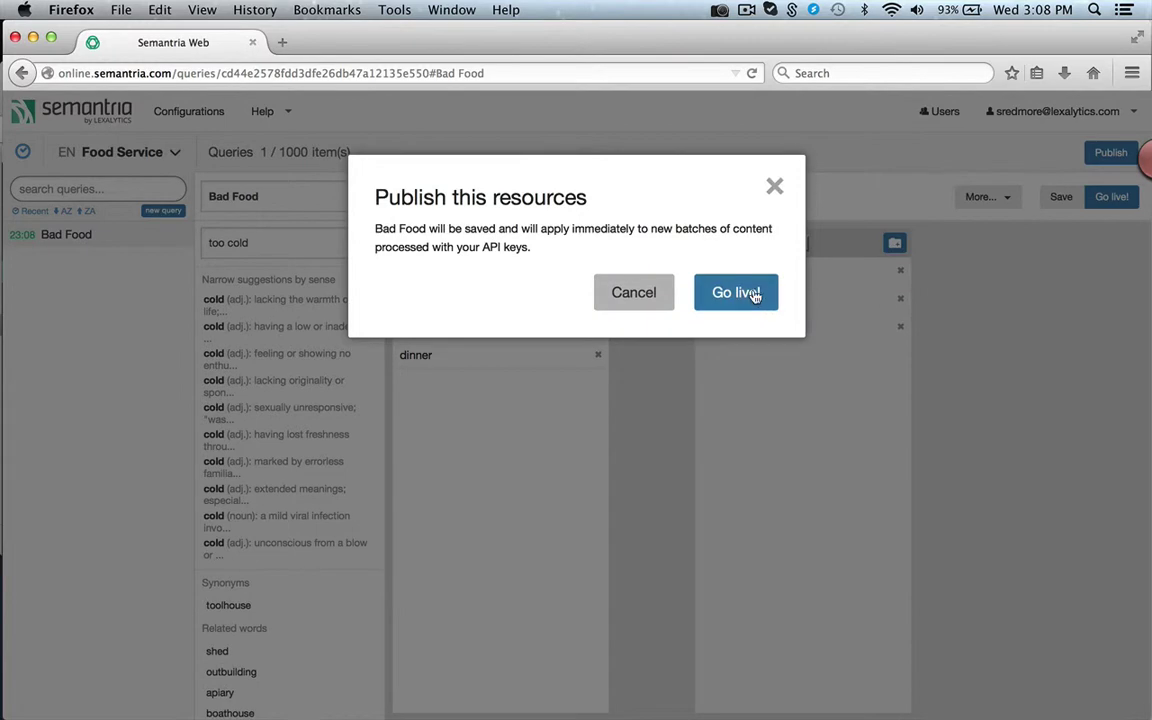
left_click(736, 292)
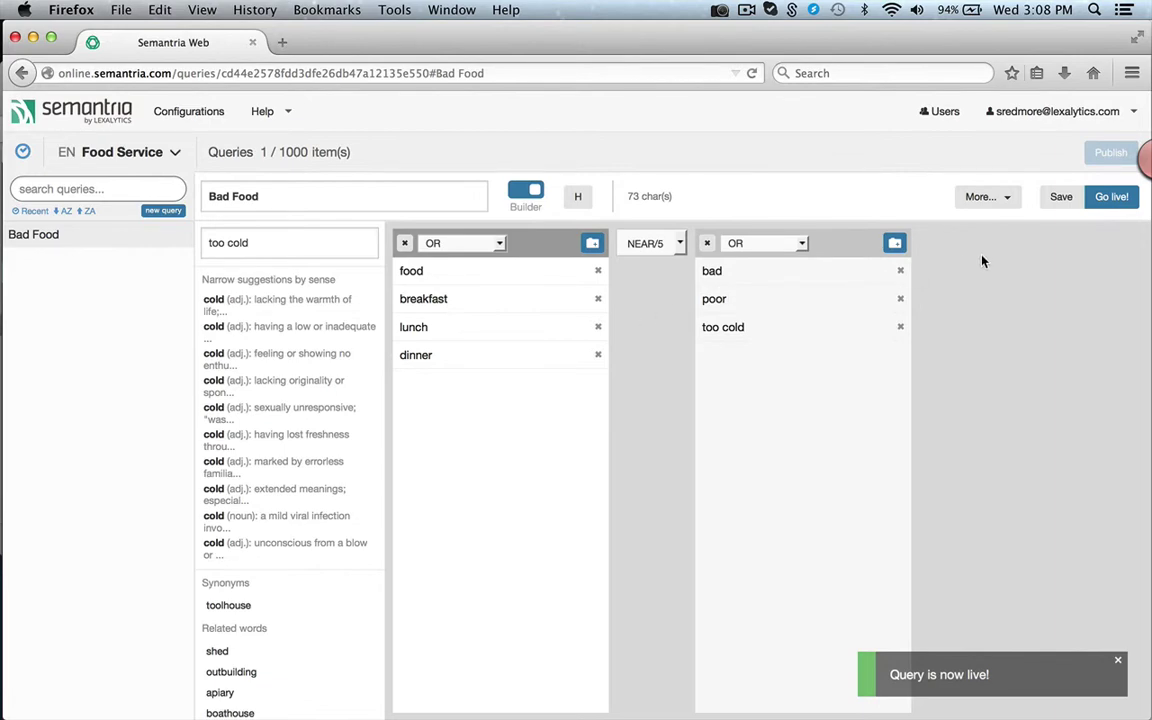
left_click(1017, 202)
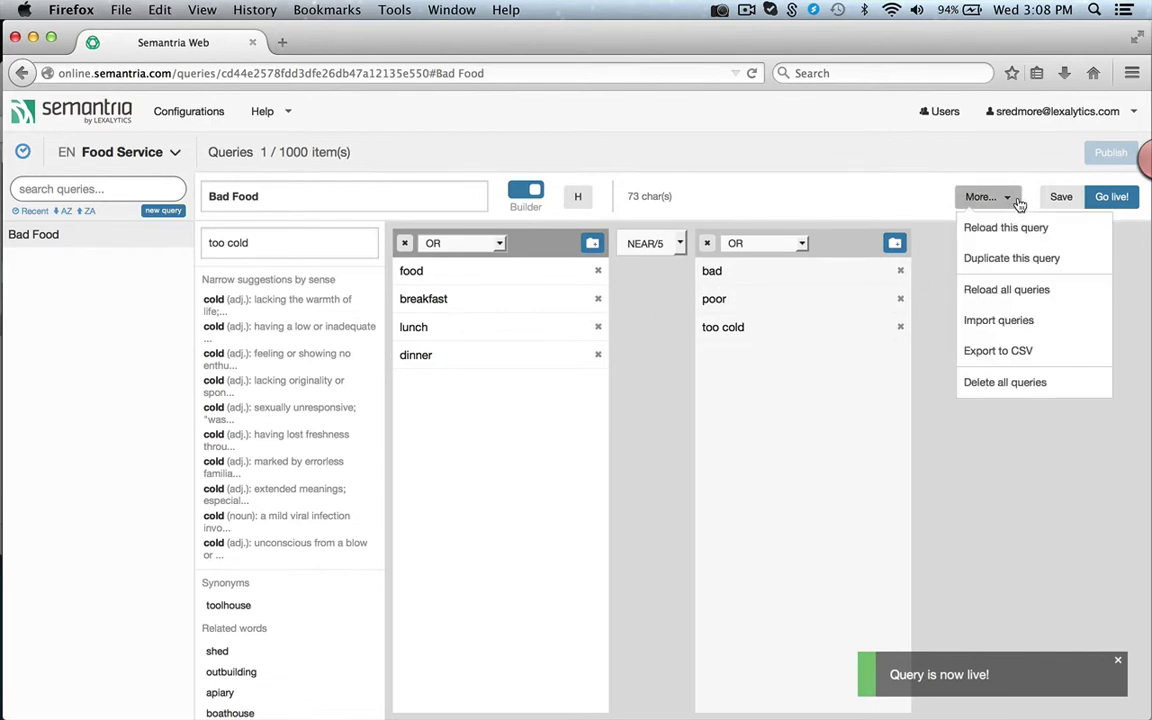
Step: Import the queries 'colors' and 'new query' from the EN 123 configuration
left_click(1012, 321)
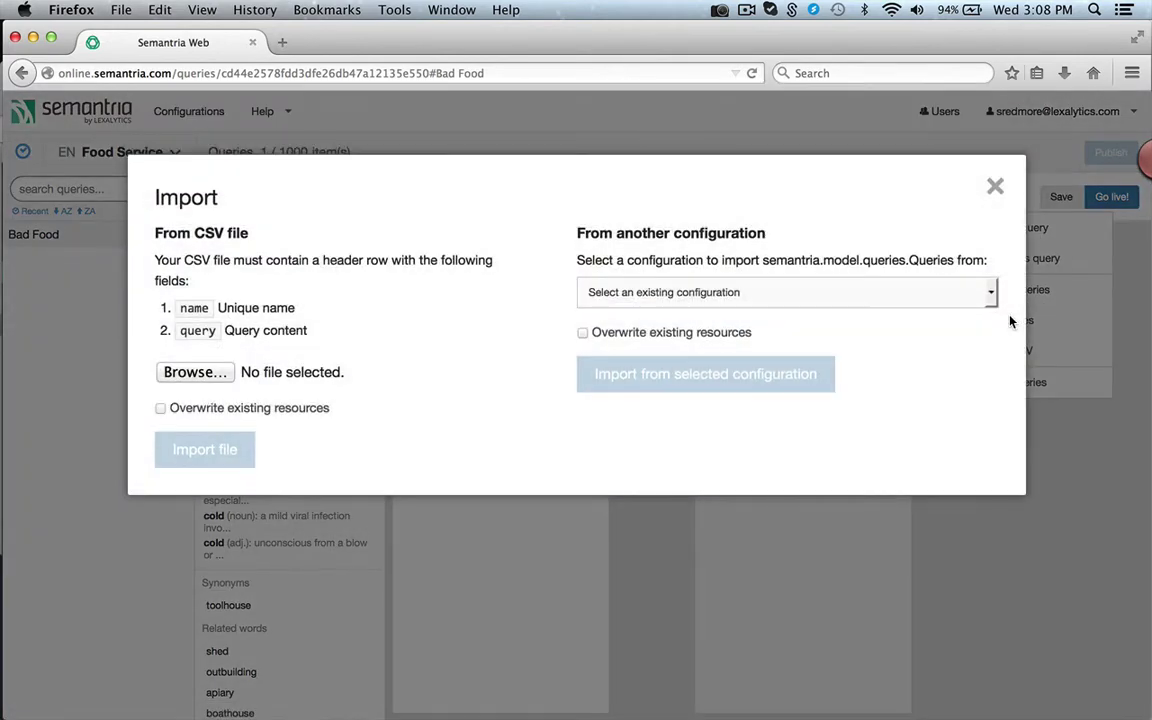
left_click(990, 292)
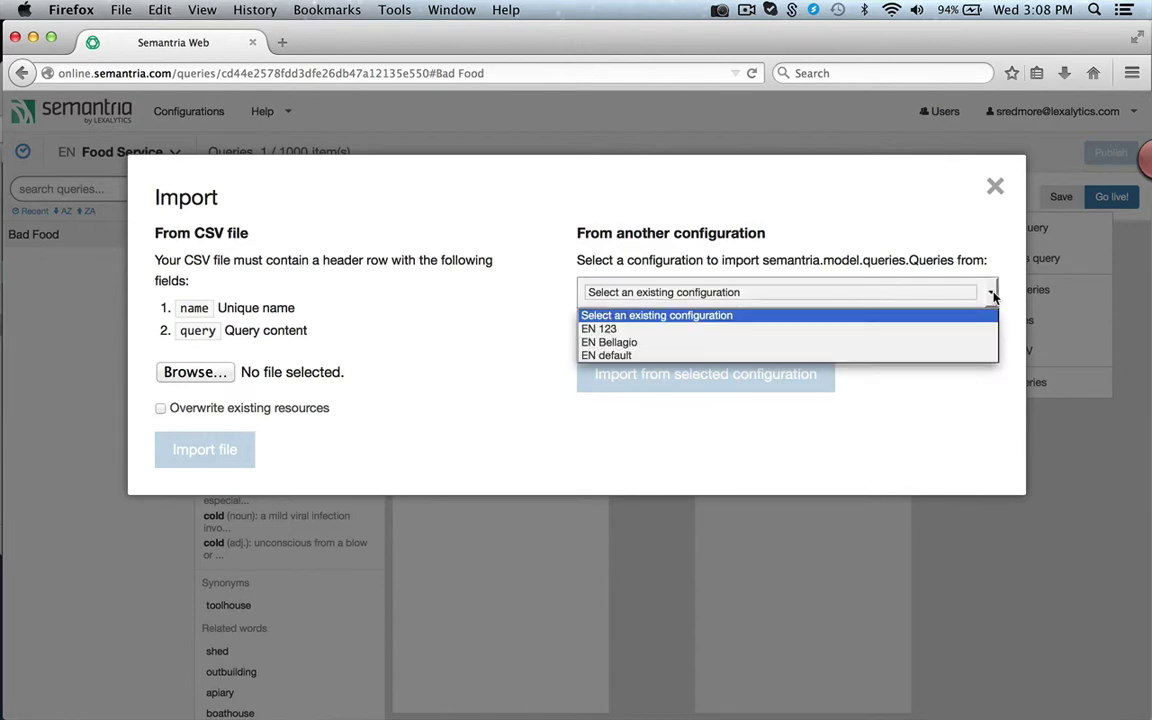
left_click(896, 337)
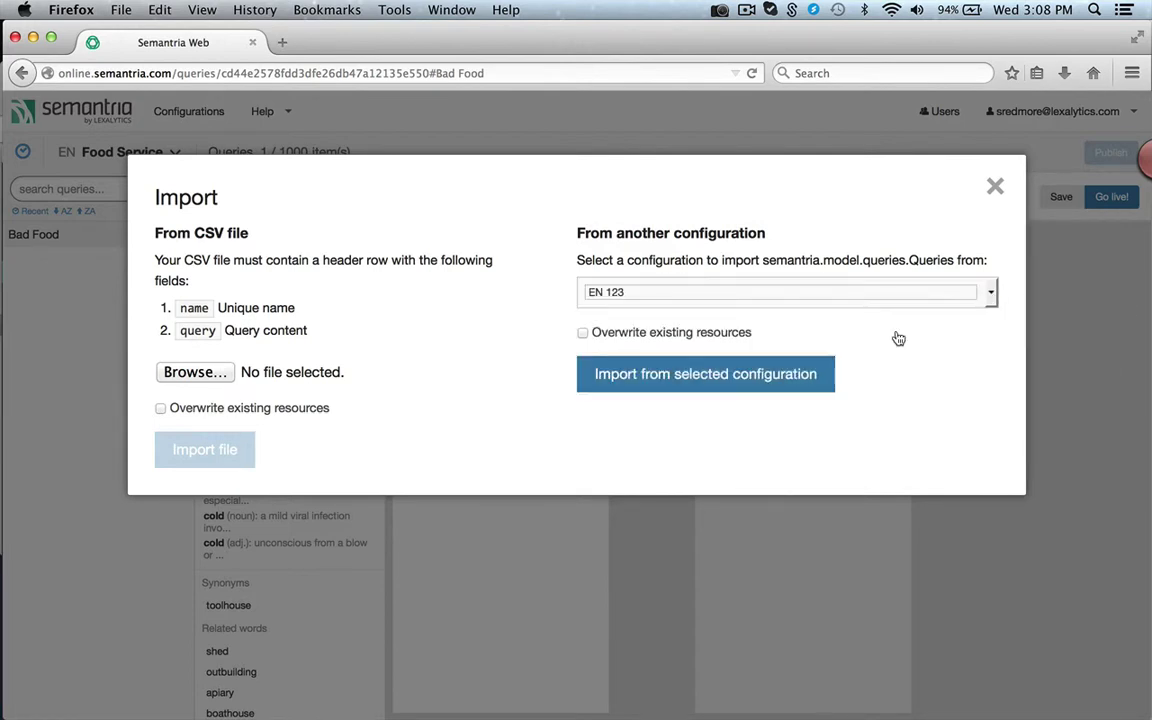
left_click(705, 385)
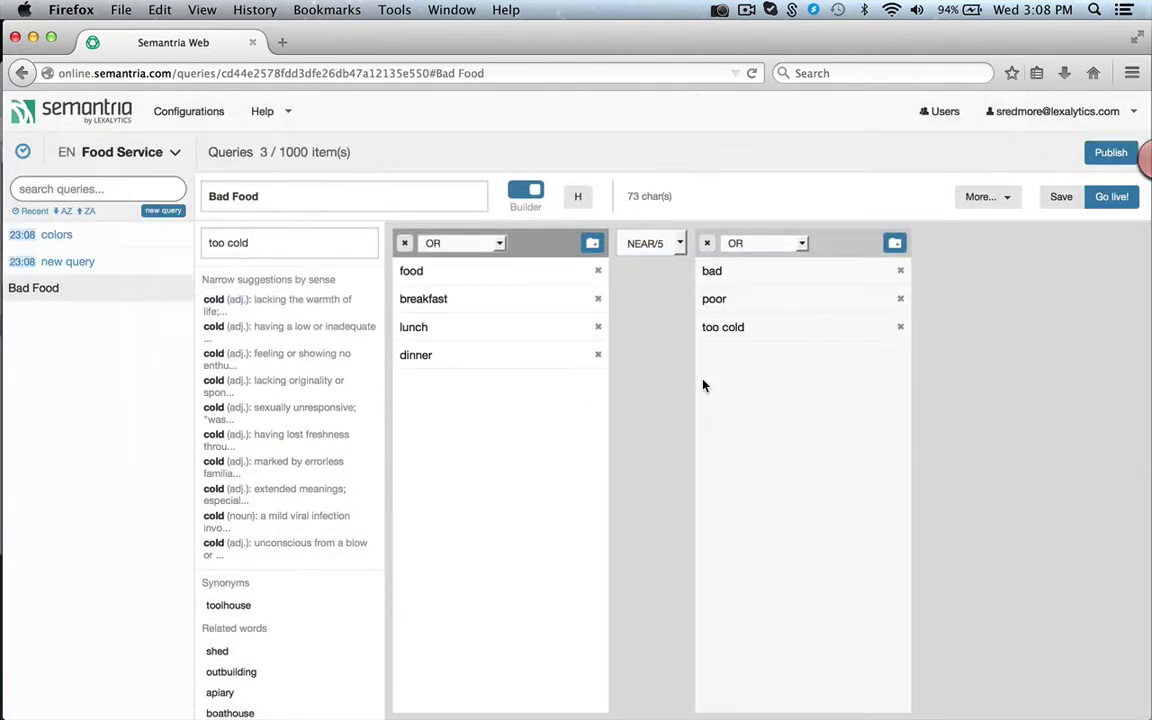